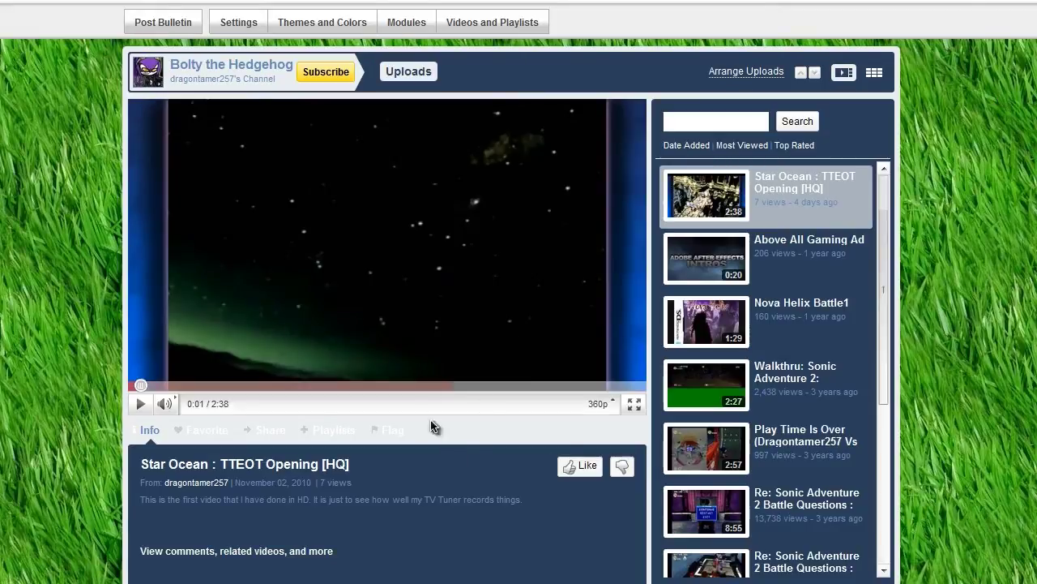
# Minimize the Chrome window to reveal the desktop
pyautogui.moveTo(162, 414)
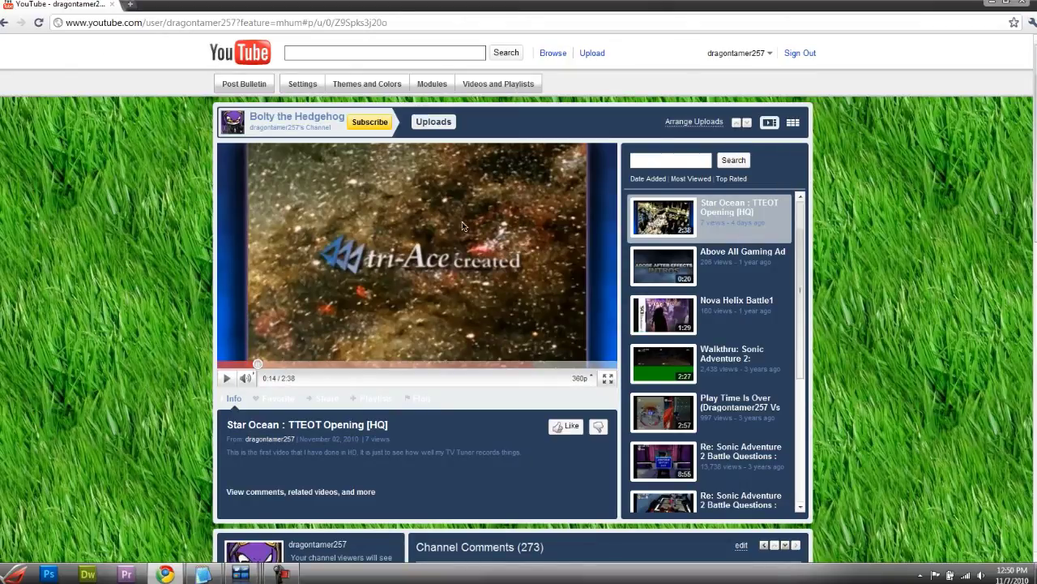
pyautogui.click(991, 6)
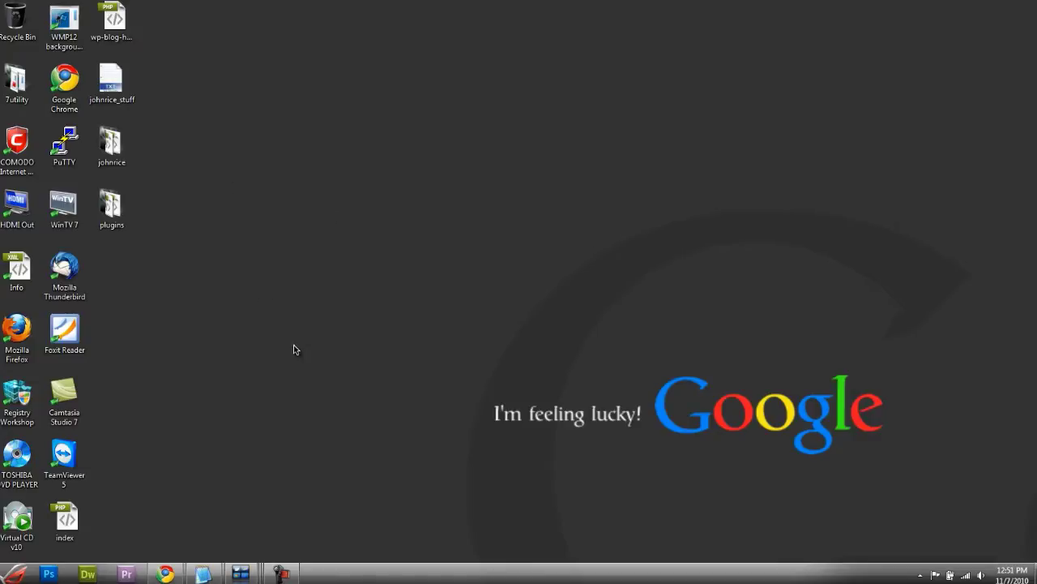
# Launch Premiere Pro from the taskbar and choose New Project on the welcome screen
pyautogui.click(126, 574)
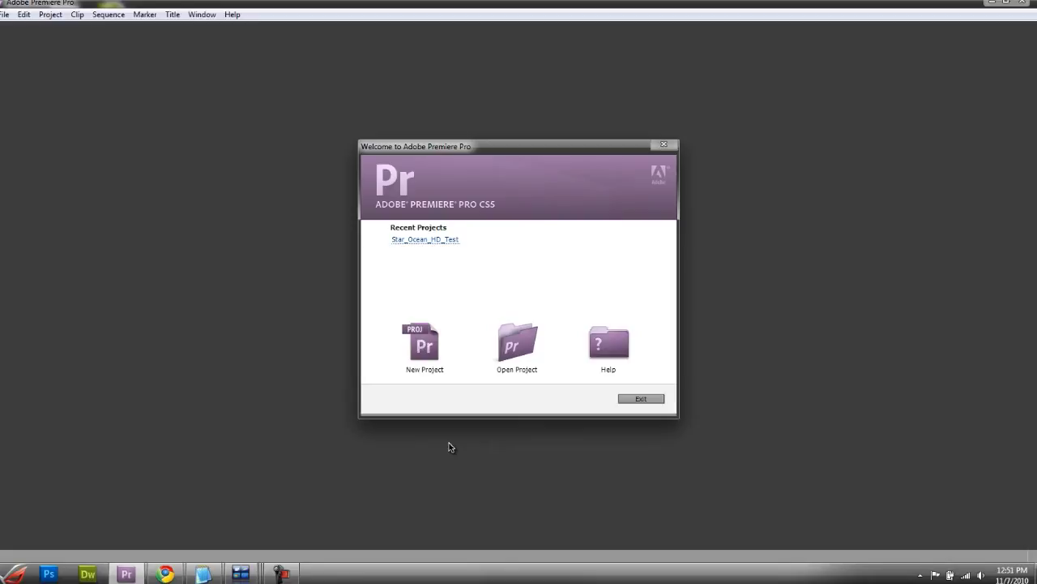
pyautogui.click(425, 347)
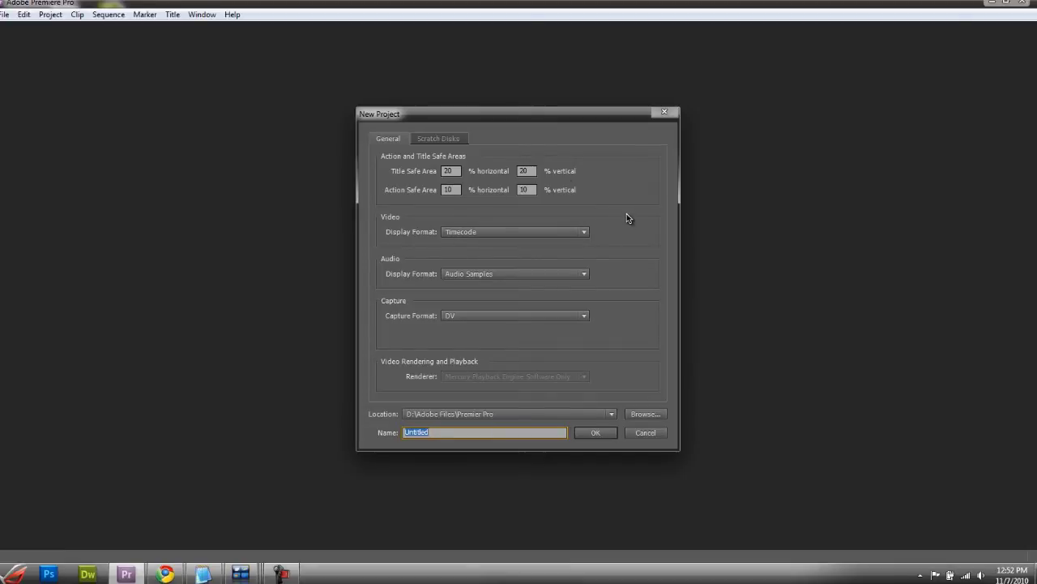
# Review the scratch disk locations, then set the project's capture format to HDV
pyautogui.click(467, 137)
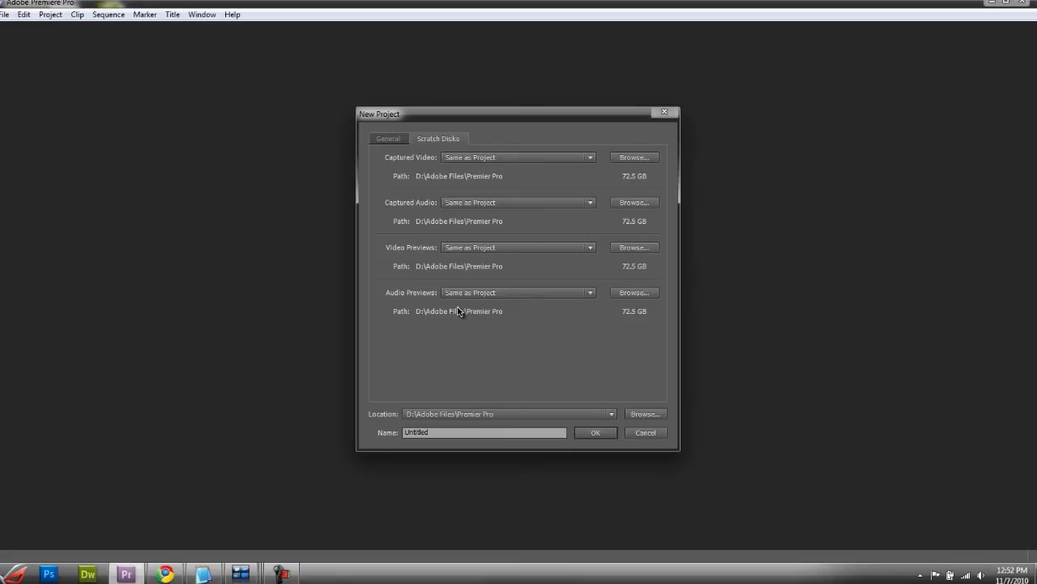
pyautogui.click(387, 140)
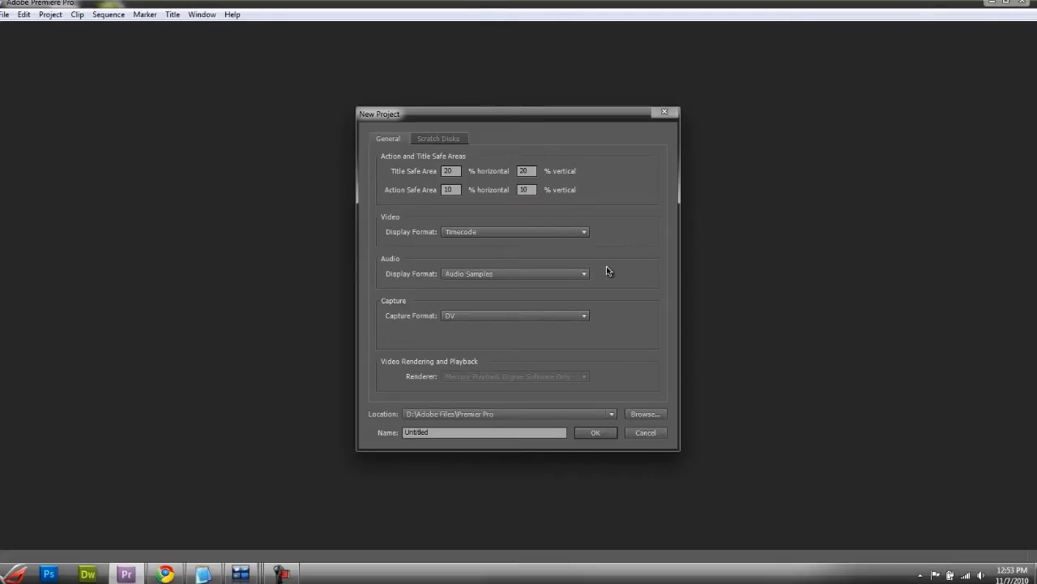
pyautogui.click(585, 316)
pyautogui.click(473, 344)
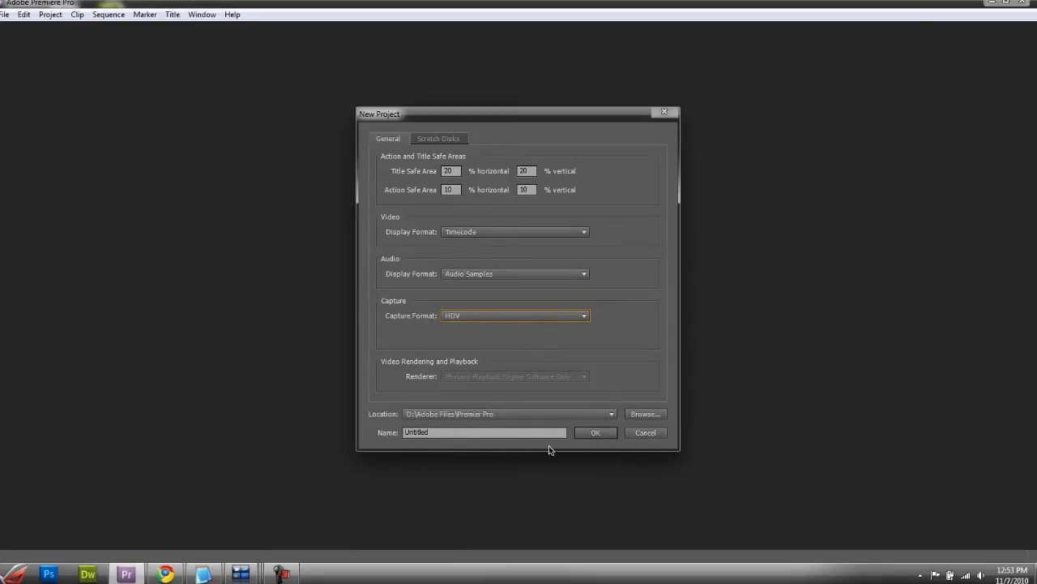
# Replace the default project name Untitled with test_video
pyautogui.doubleClick(436, 432)
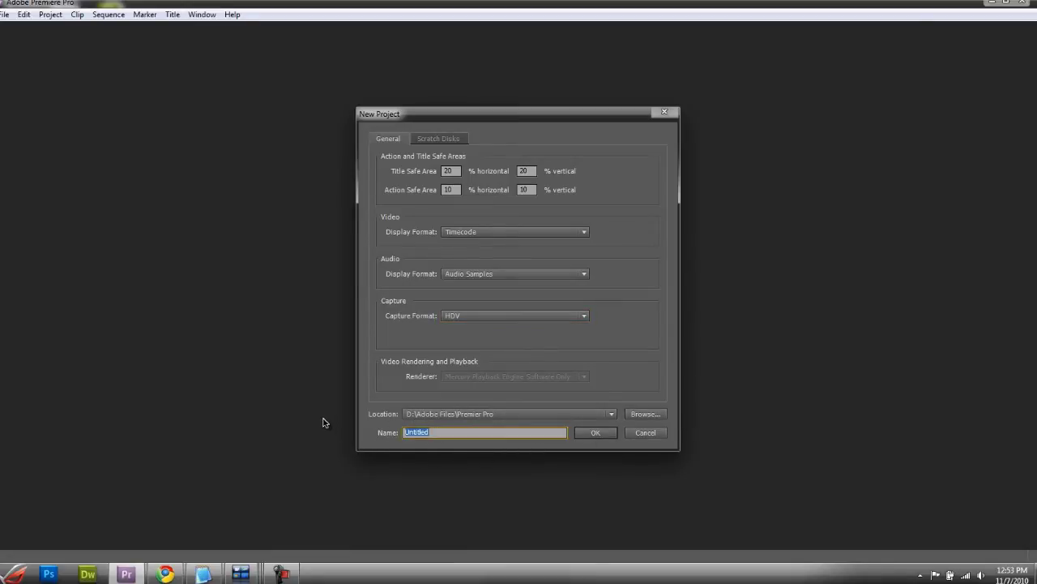
pyautogui.press('BackSpace')
pyautogui.write('test_video')
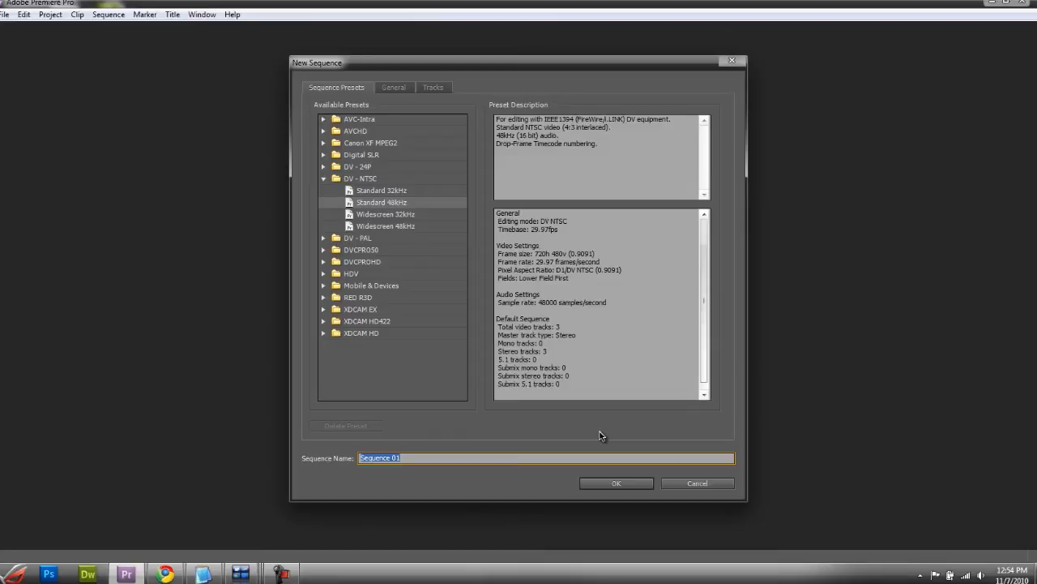
# Confirm the new project and expand the HDV presets in the New Sequence dialog
pyautogui.click(406, 206)
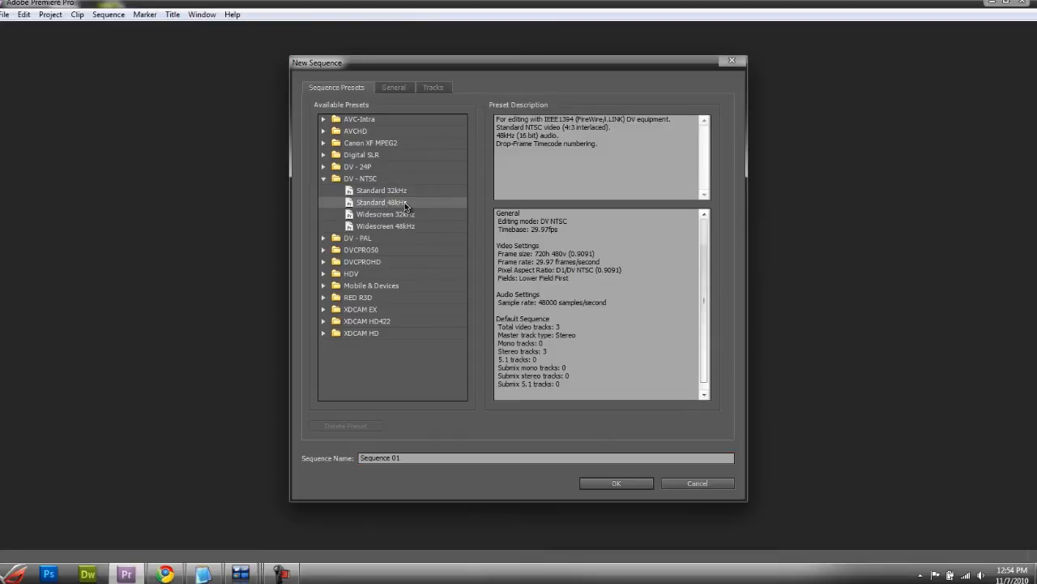
pyautogui.click(324, 276)
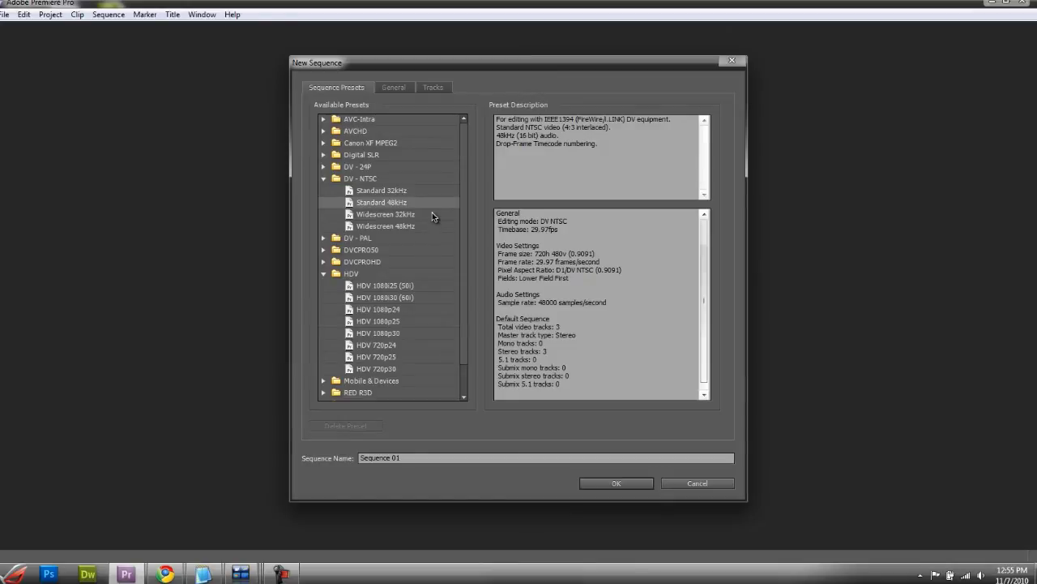
# Choose the HDV 720p30 sequence preset and review its General settings
pyautogui.scroll(-1, 465, 142)
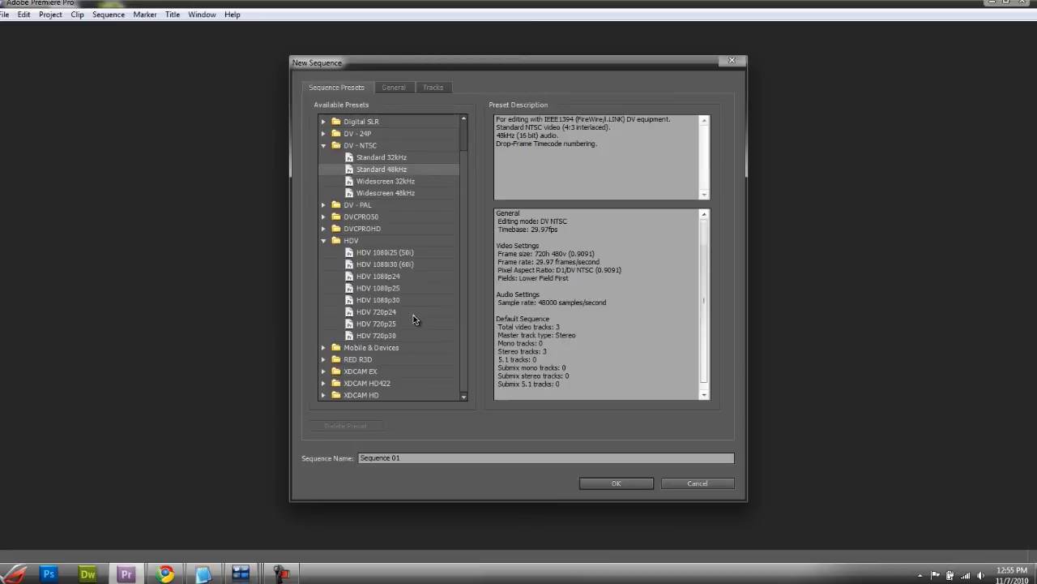
pyautogui.click(382, 335)
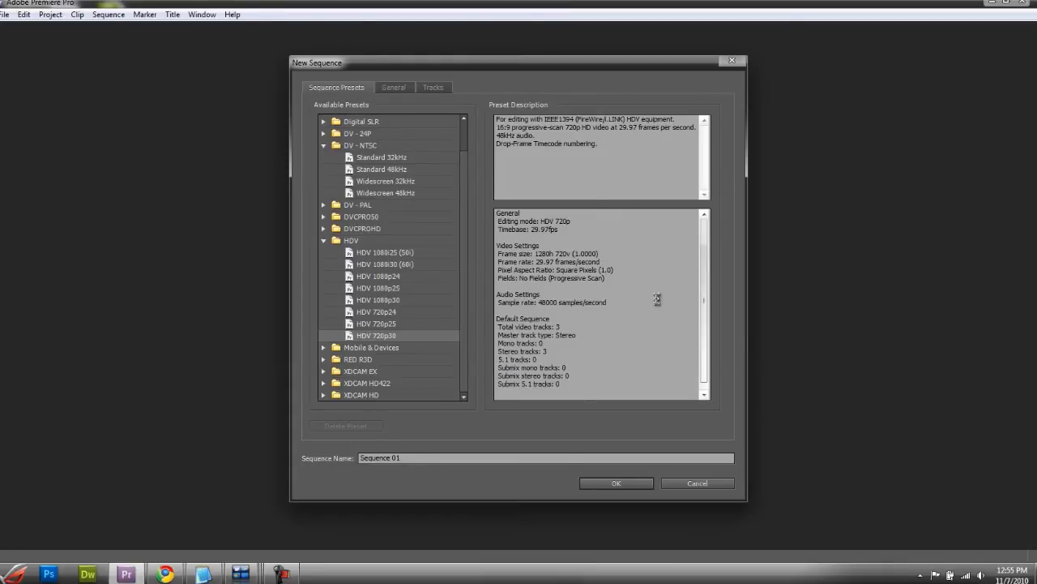
pyautogui.click(398, 88)
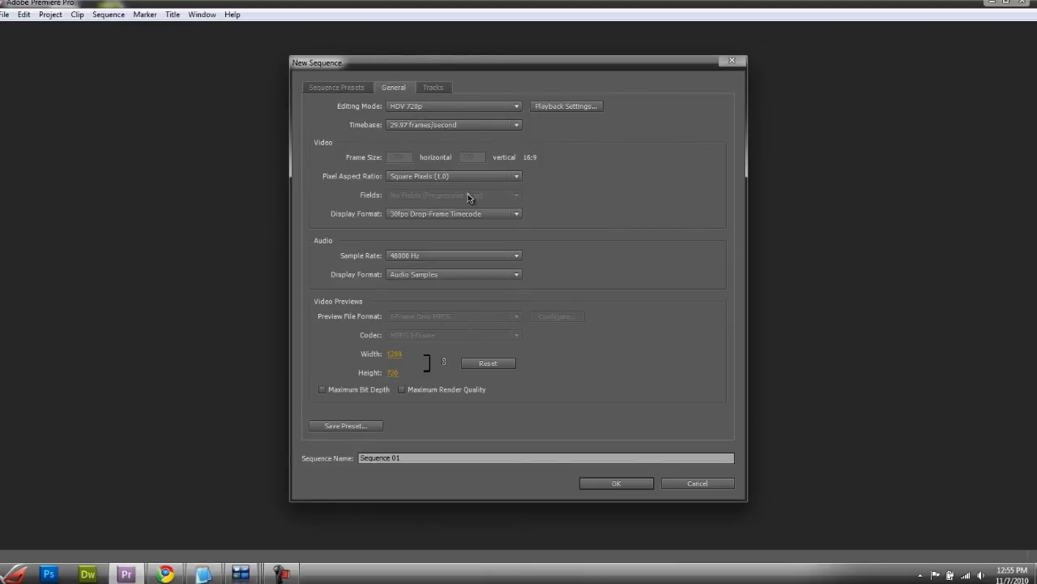
pyautogui.click(343, 89)
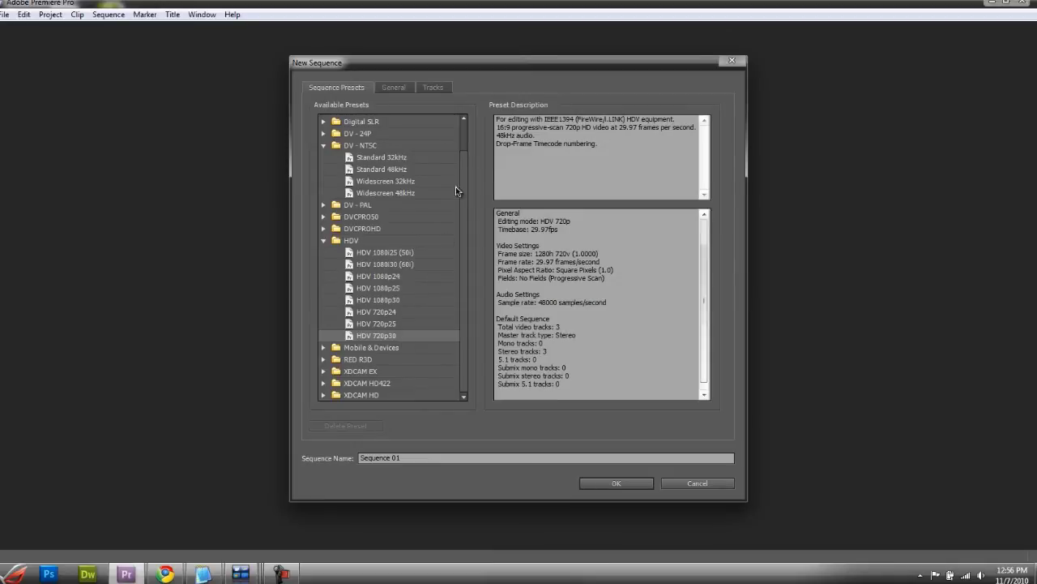
pyautogui.click(394, 88)
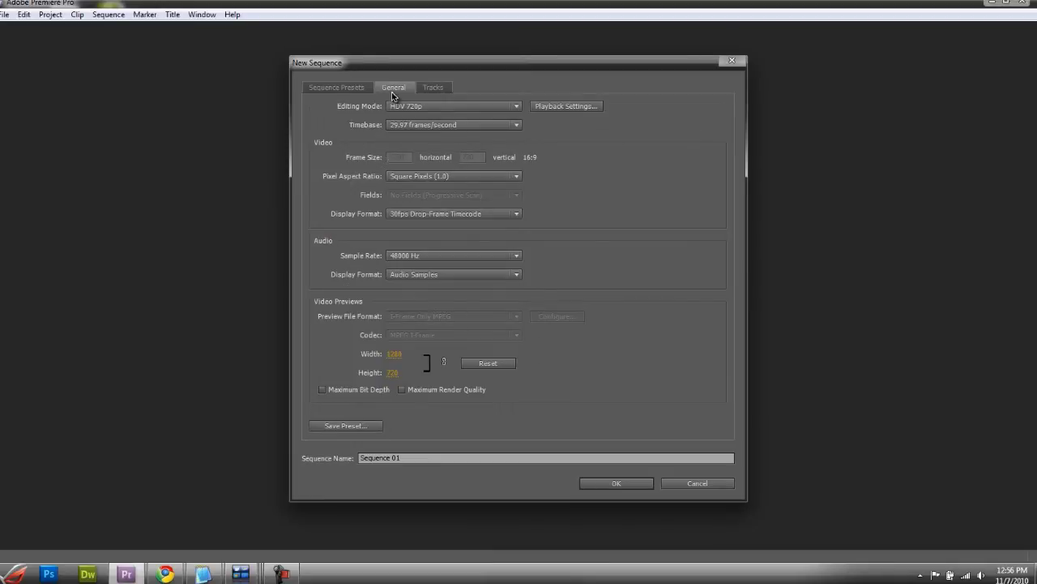
# Keep 30fps Drop-Frame timecode and a 29.97 fps timebase, then move to the Tracks settings
pyautogui.click(474, 214)
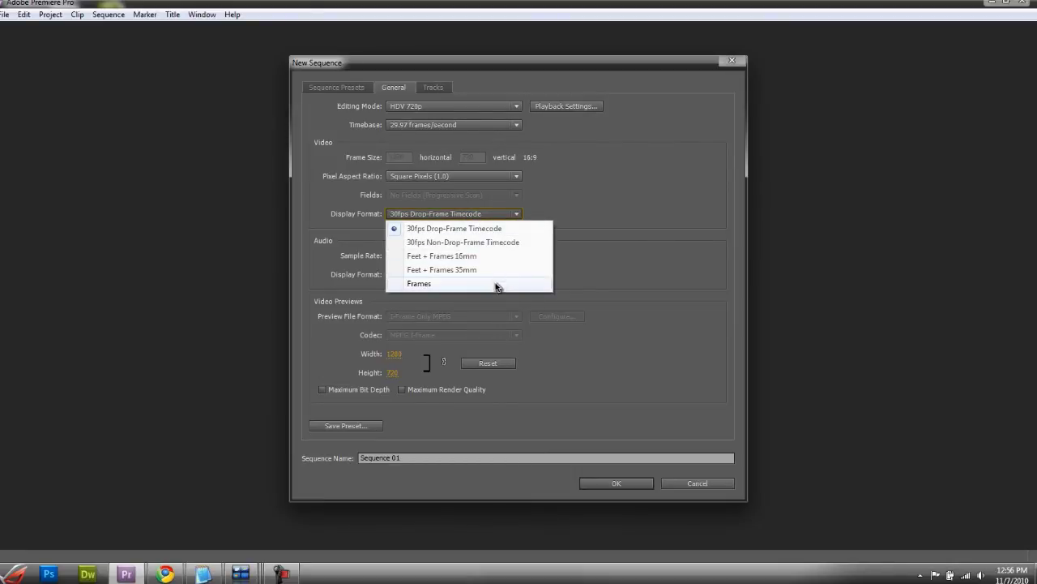
pyautogui.click(523, 230)
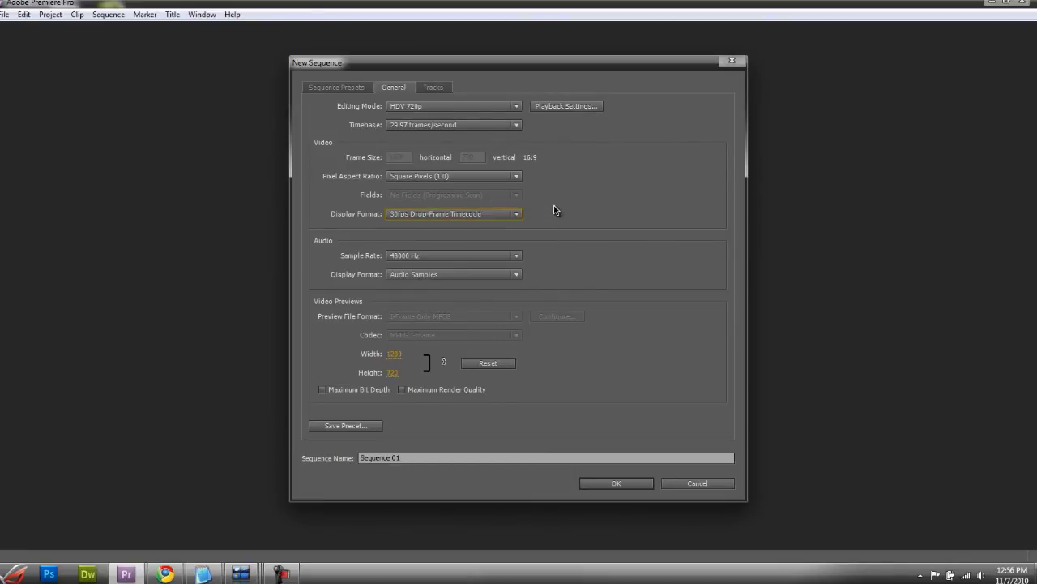
pyautogui.click(495, 127)
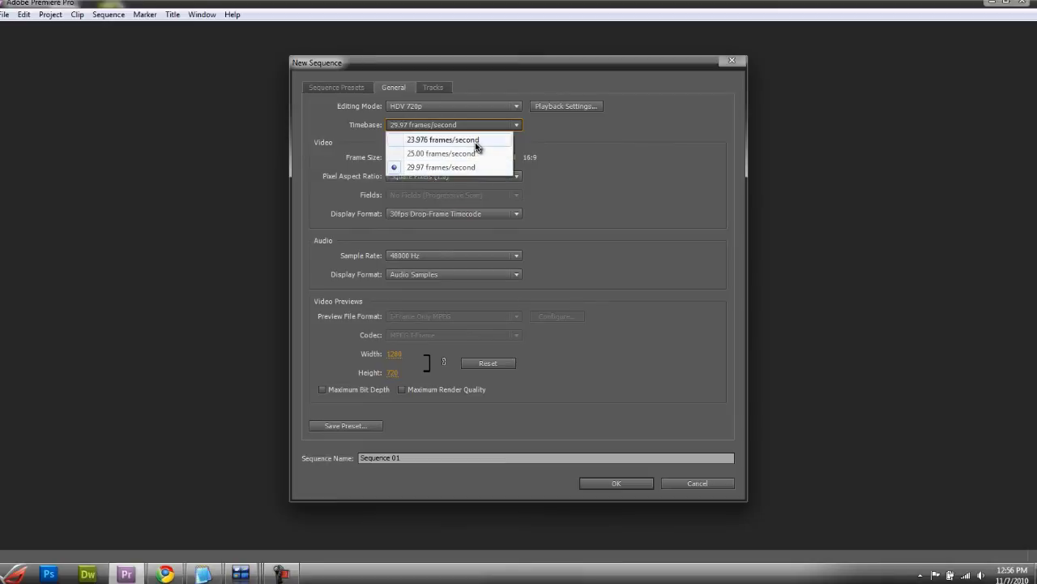
pyautogui.click(466, 166)
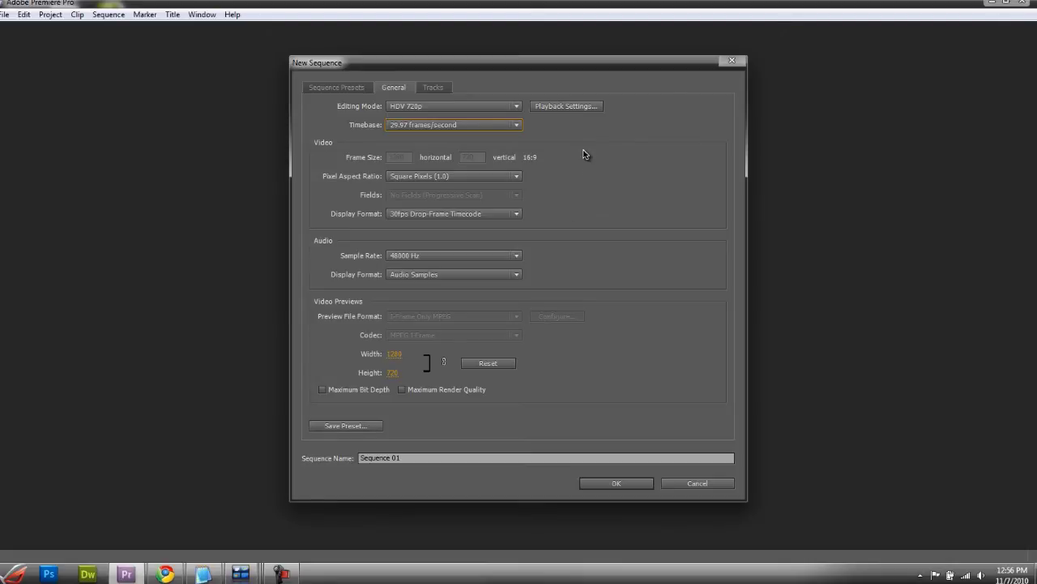
pyautogui.click(509, 132)
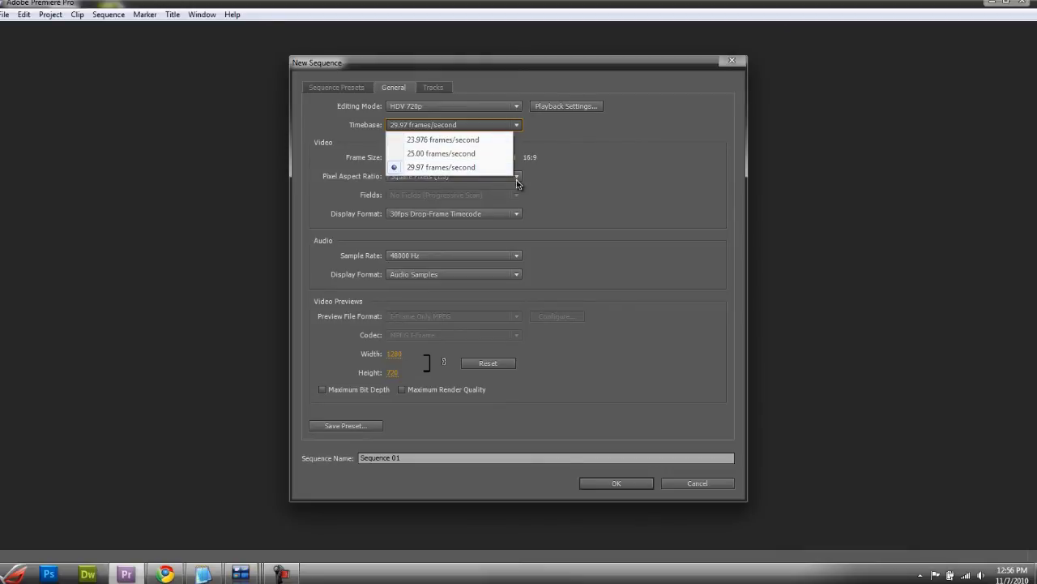
pyautogui.click(616, 150)
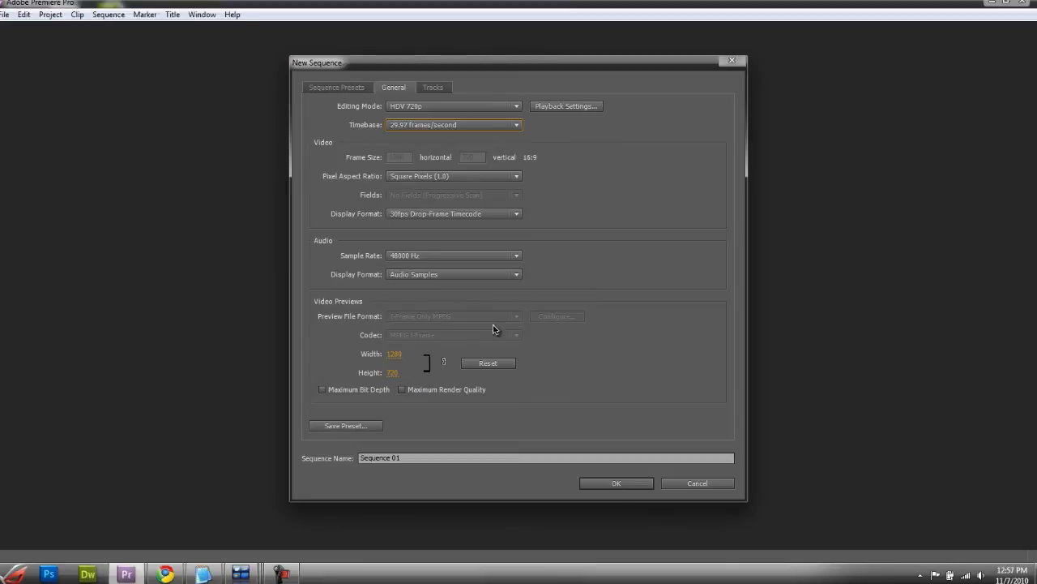
pyautogui.click(432, 88)
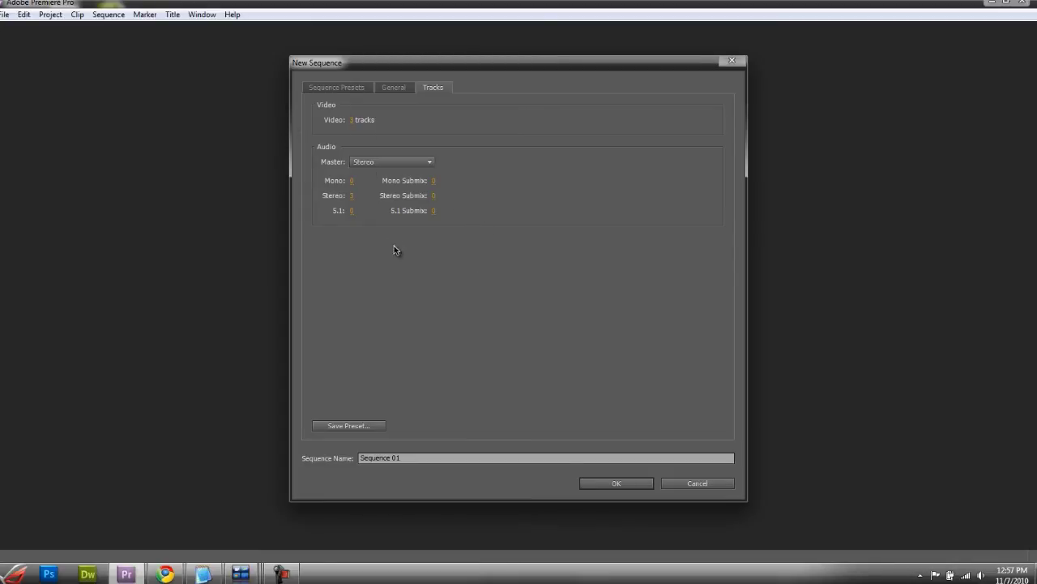
# Keep the master audio at Stereo and replace the name Sequence 01 by typing 'New'
pyautogui.click(429, 162)
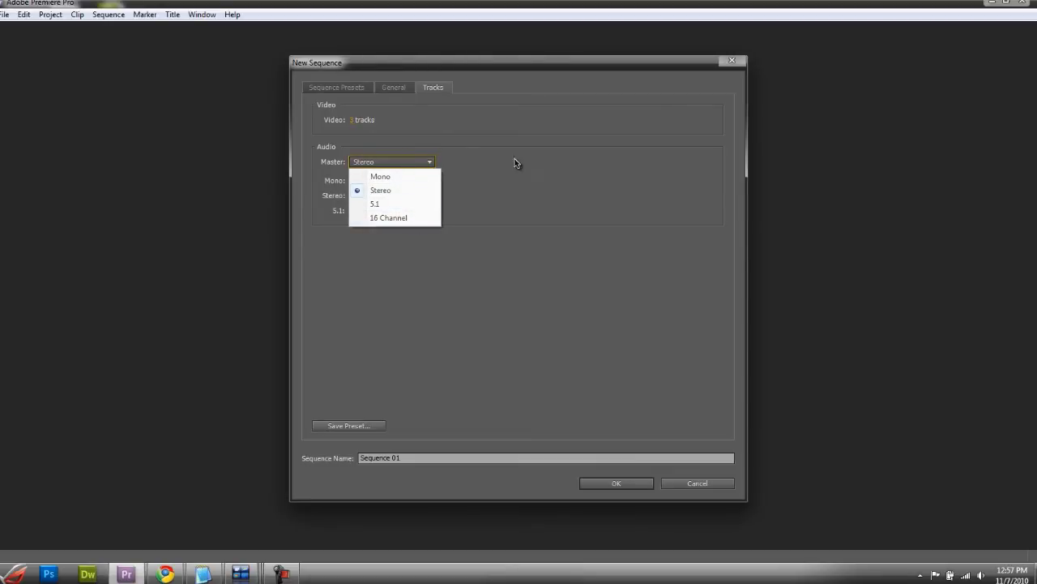
pyautogui.click(466, 164)
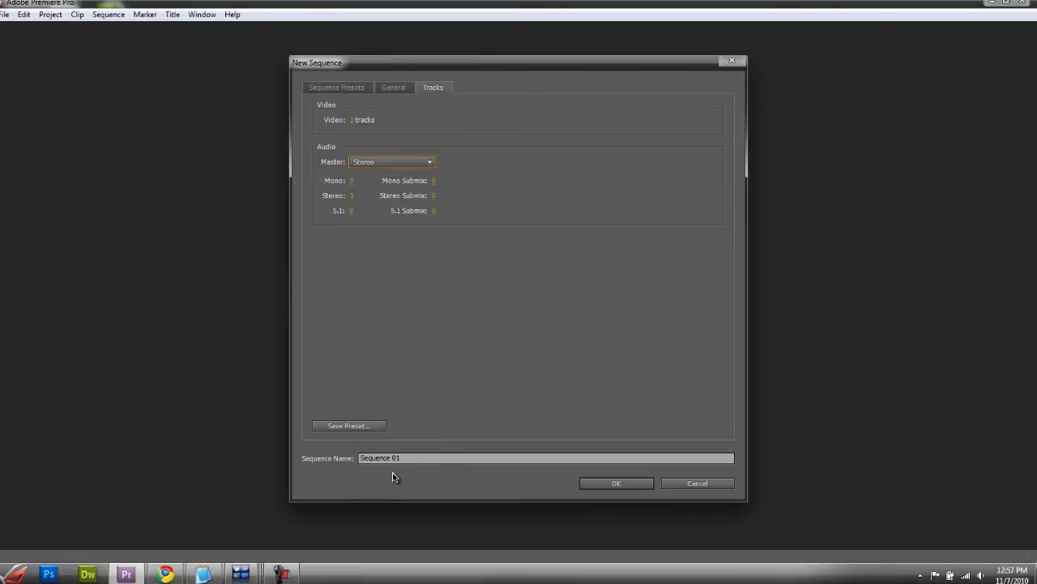
pyautogui.click(413, 457)
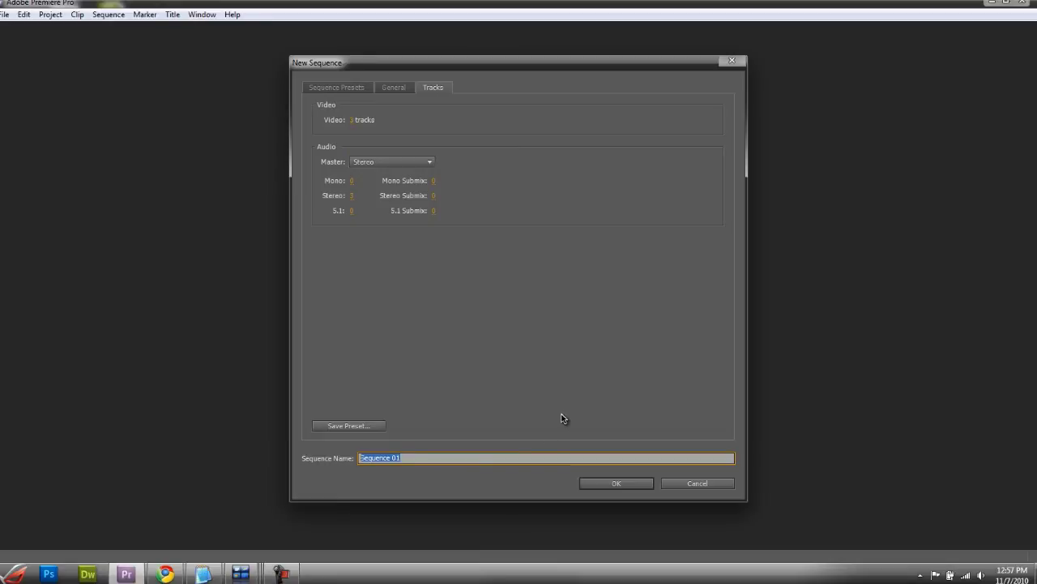
pyautogui.press('BackSpace')
pyautogui.write('New')
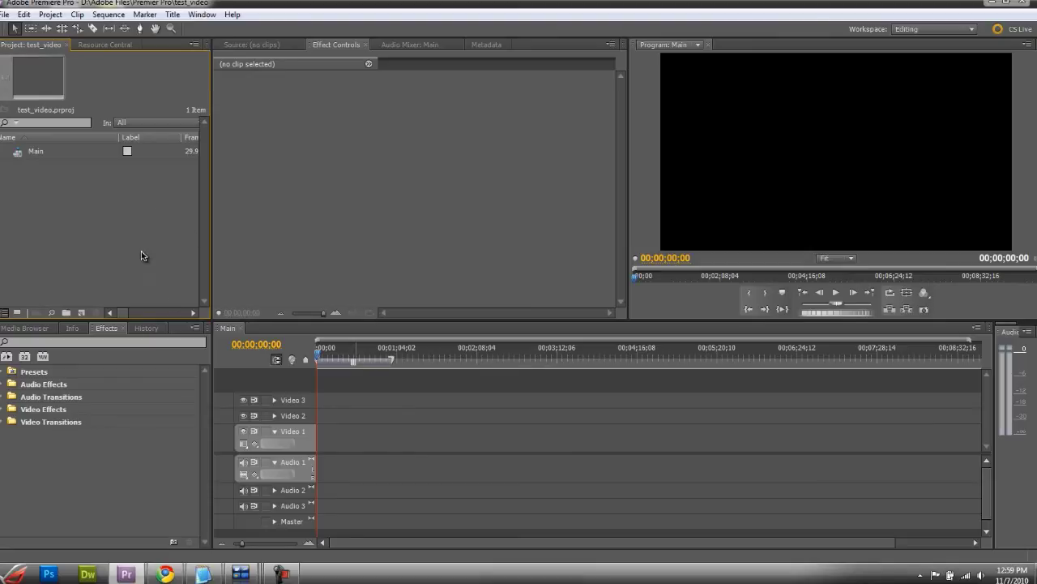
pyautogui.click(408, 213)
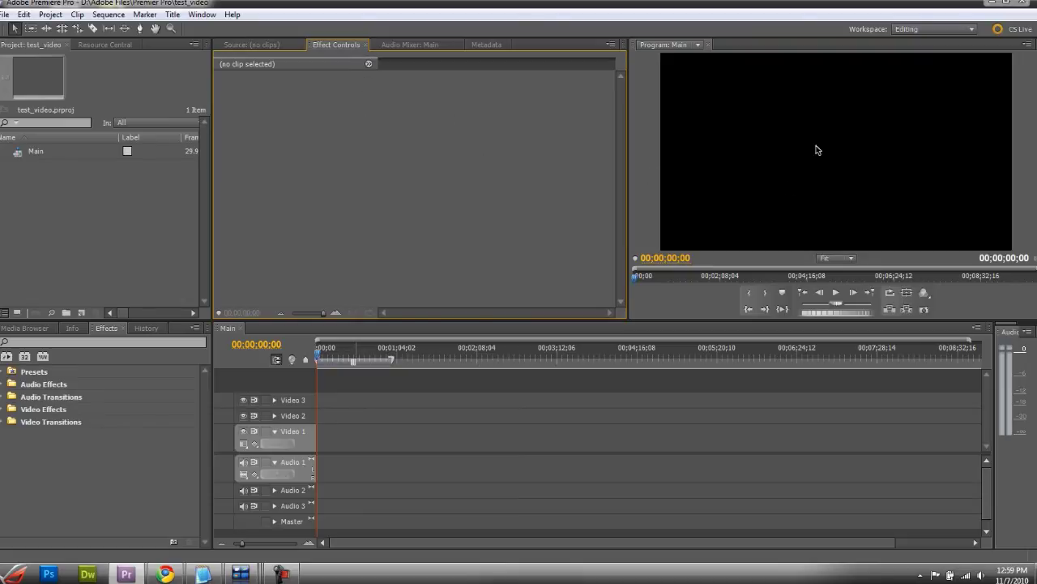
pyautogui.click(657, 120)
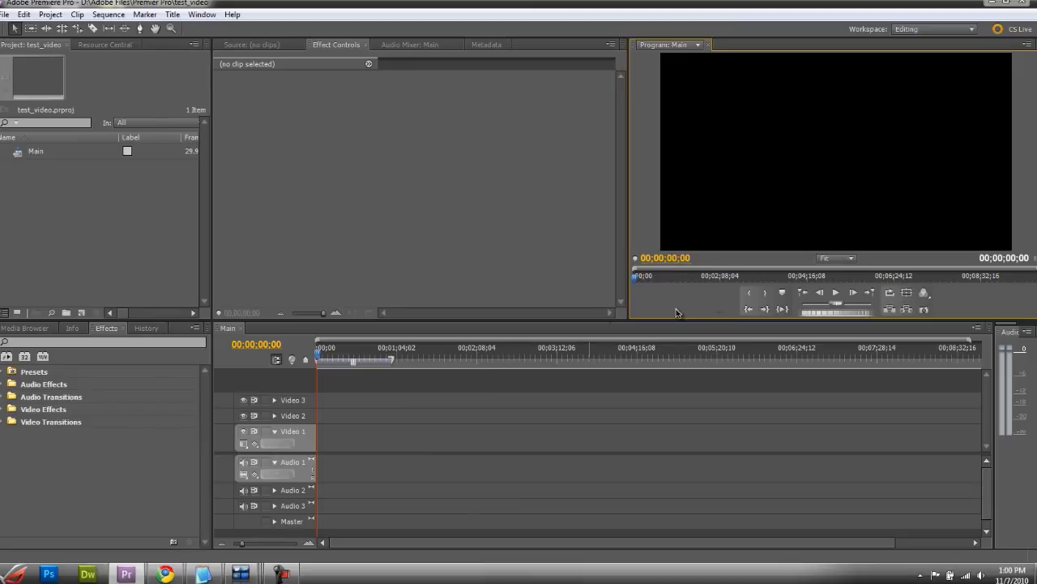
pyautogui.click(446, 429)
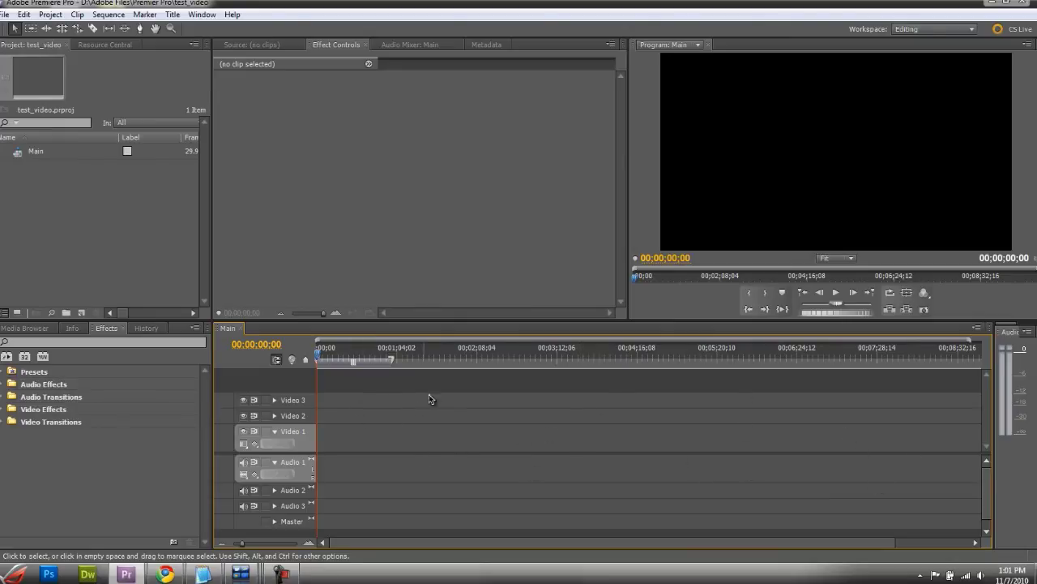
pyautogui.click(92, 459)
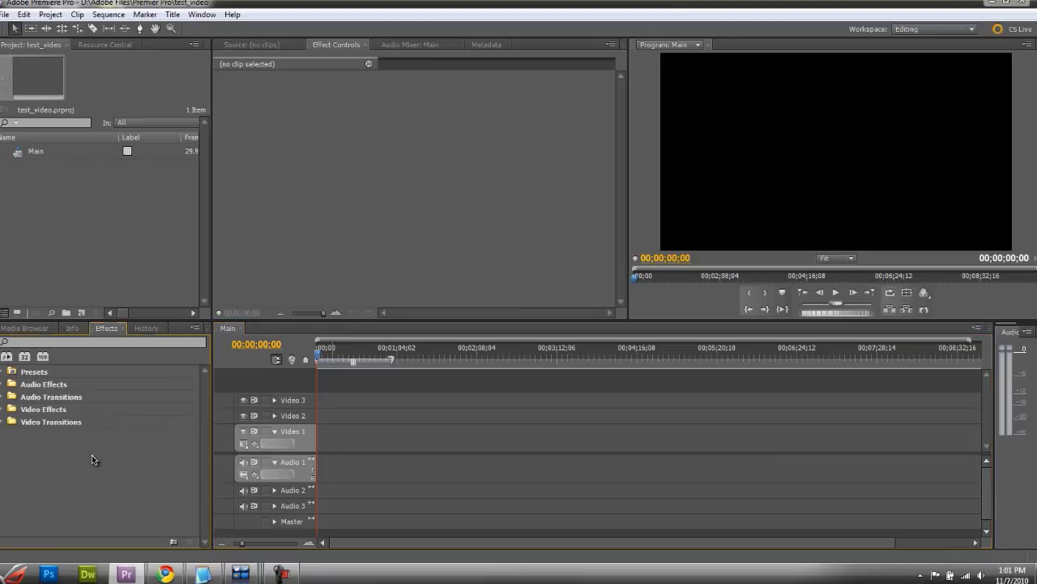